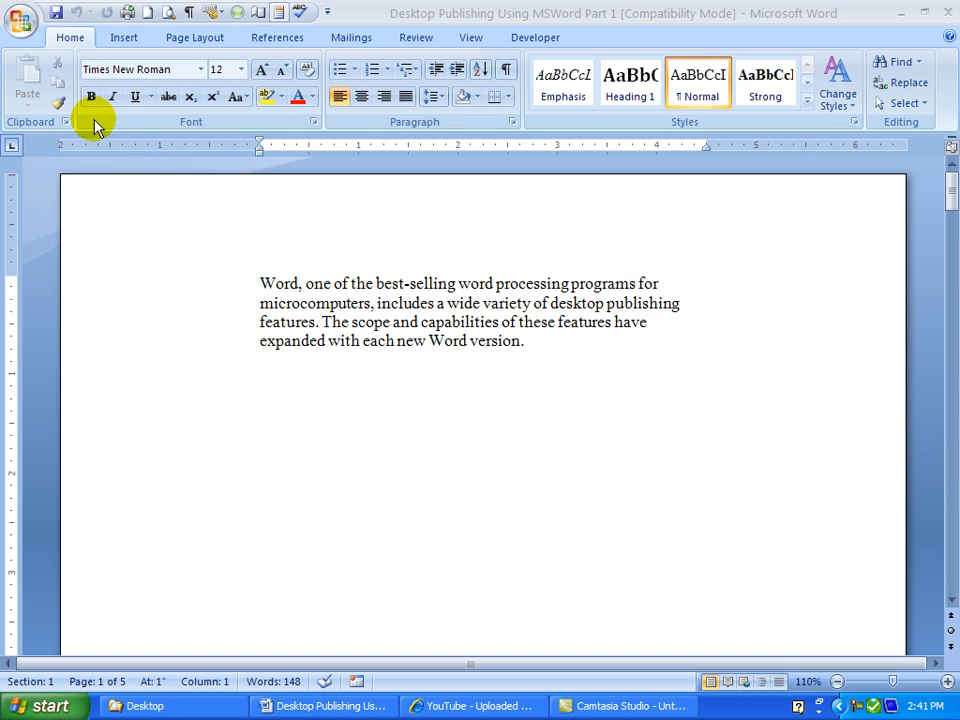
Save a copy of the document on the Desktop as "Desktop Publishing Using MSWord Part 2".
{"action": "left_click", "coordinate": [22, 22]}
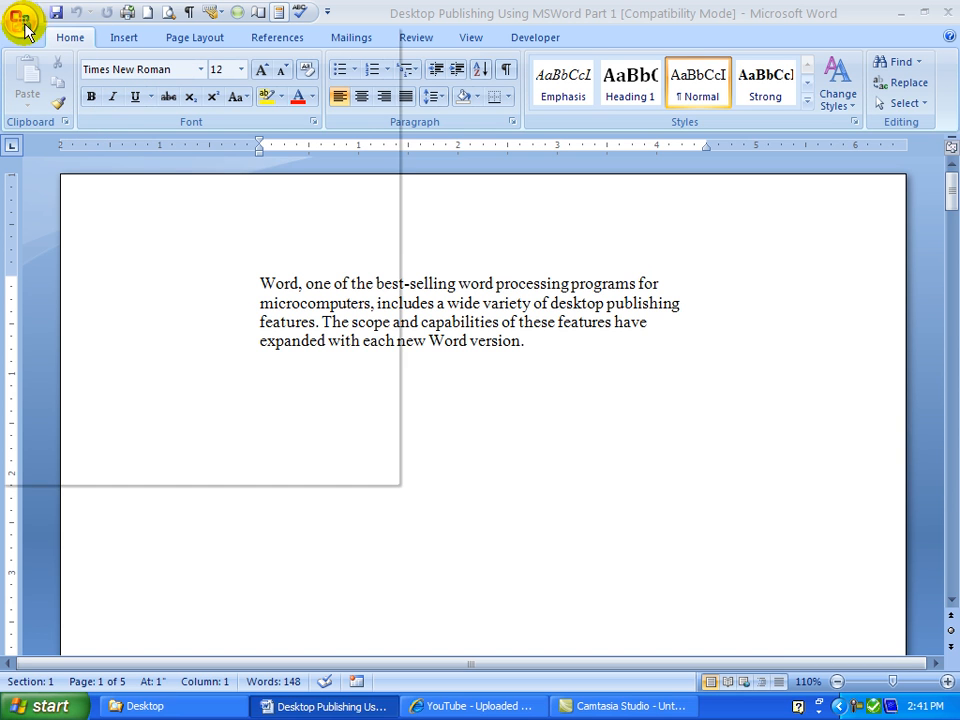
{"action": "left_click", "coordinate": [45, 229]}
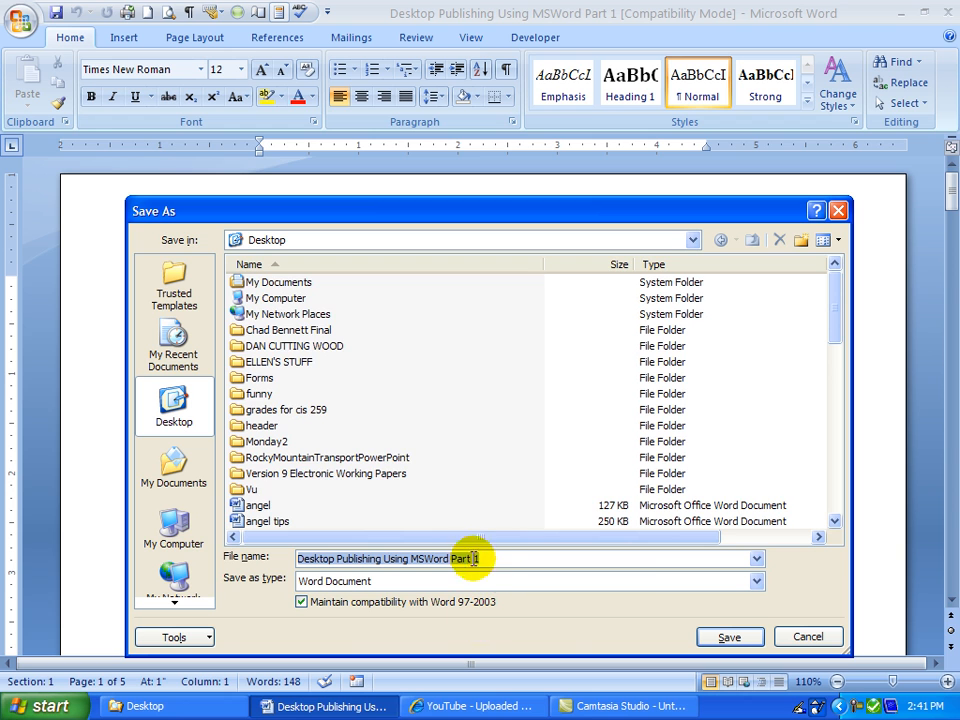
{"action": "left_click", "coordinate": [485, 558]}
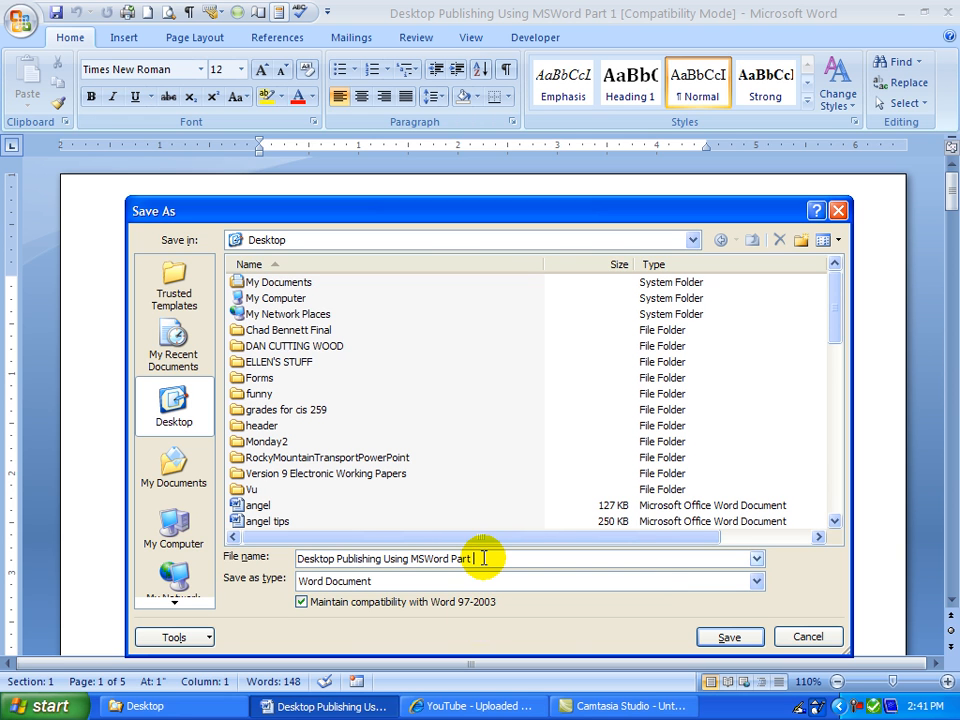
{"action": "key", "text": "BackSpace"}
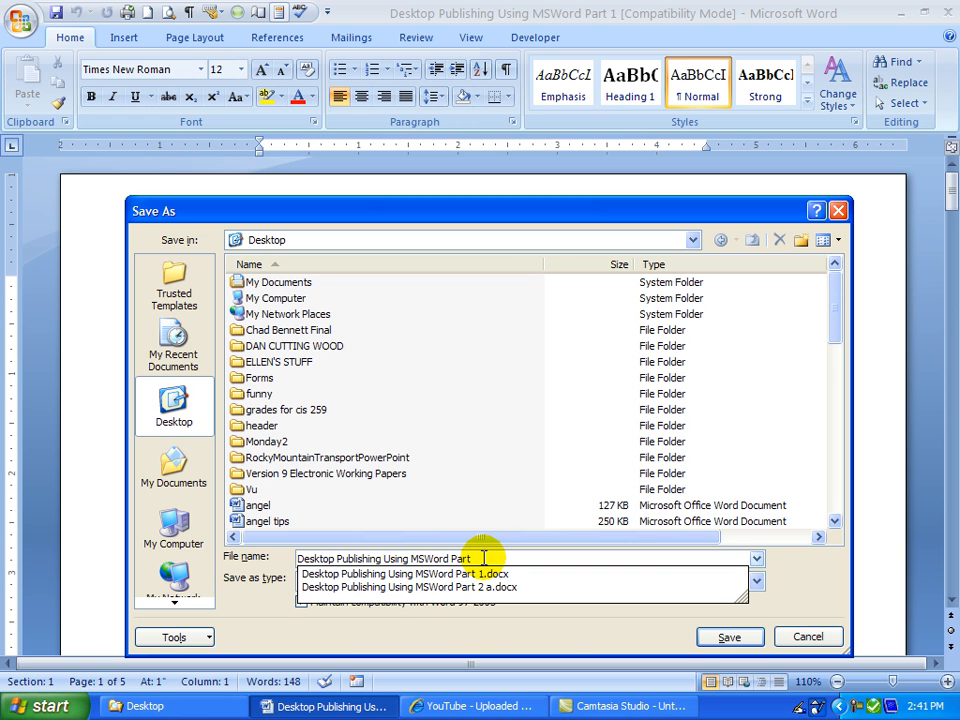
{"action": "type", "text": "2"}
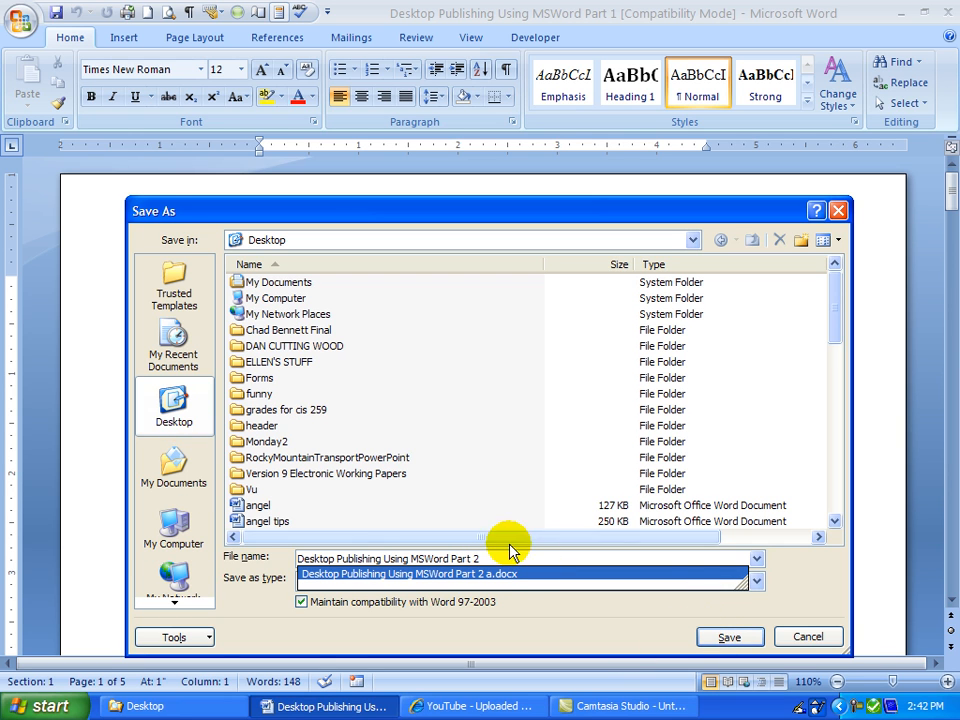
{"action": "left_click", "coordinate": [730, 637]}
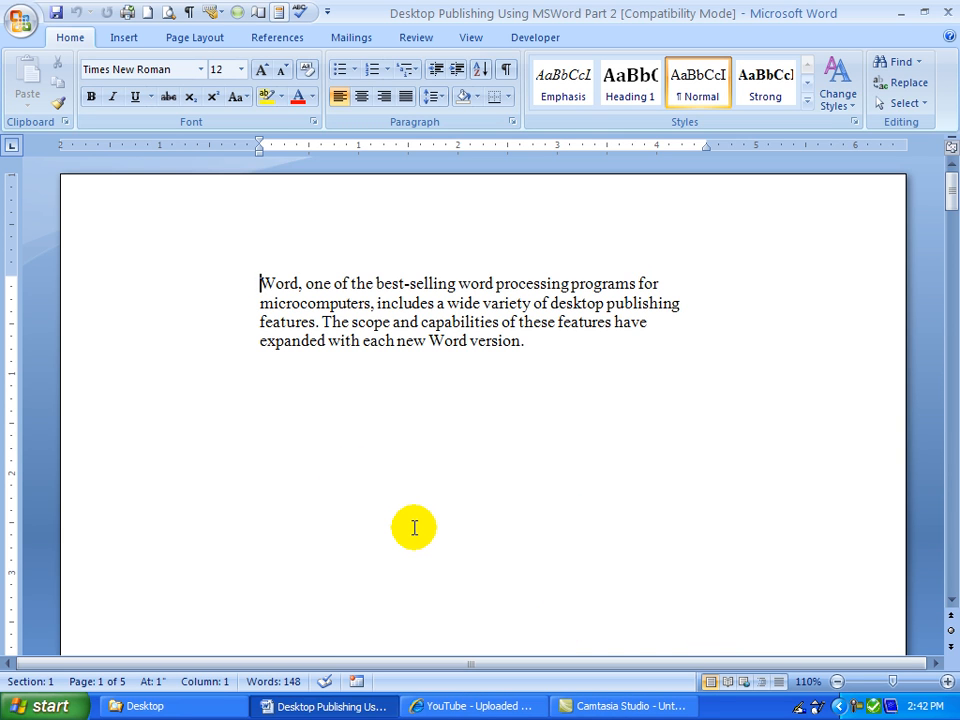
Open the section 1 header for editing and enter "Word Processing" at its left edge.
{"action": "left_click", "coordinate": [112, 36]}
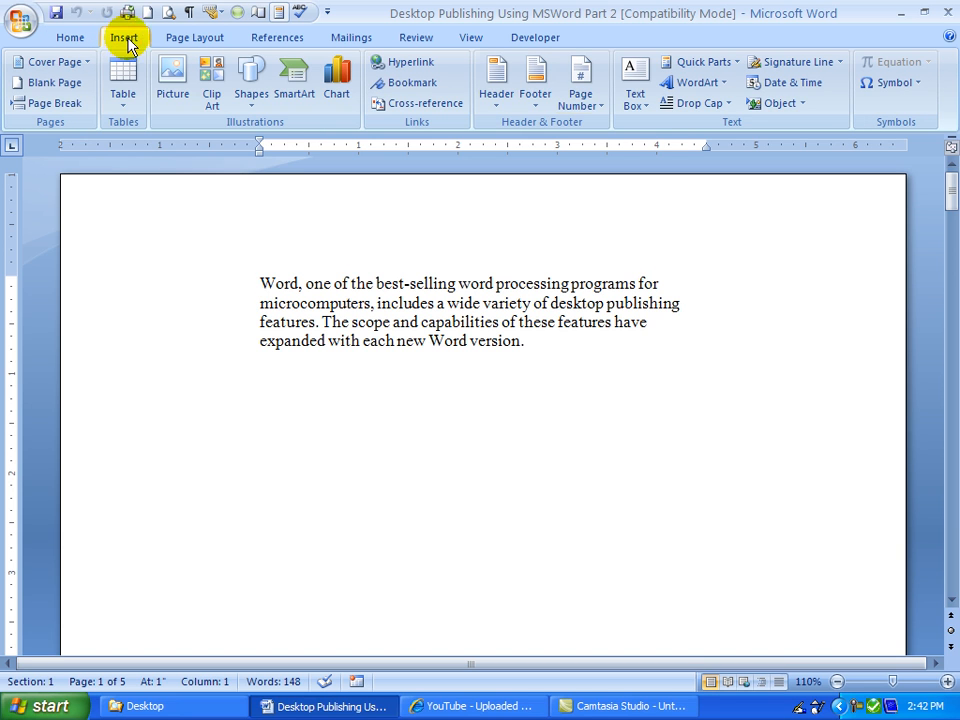
{"action": "left_click", "coordinate": [497, 95]}
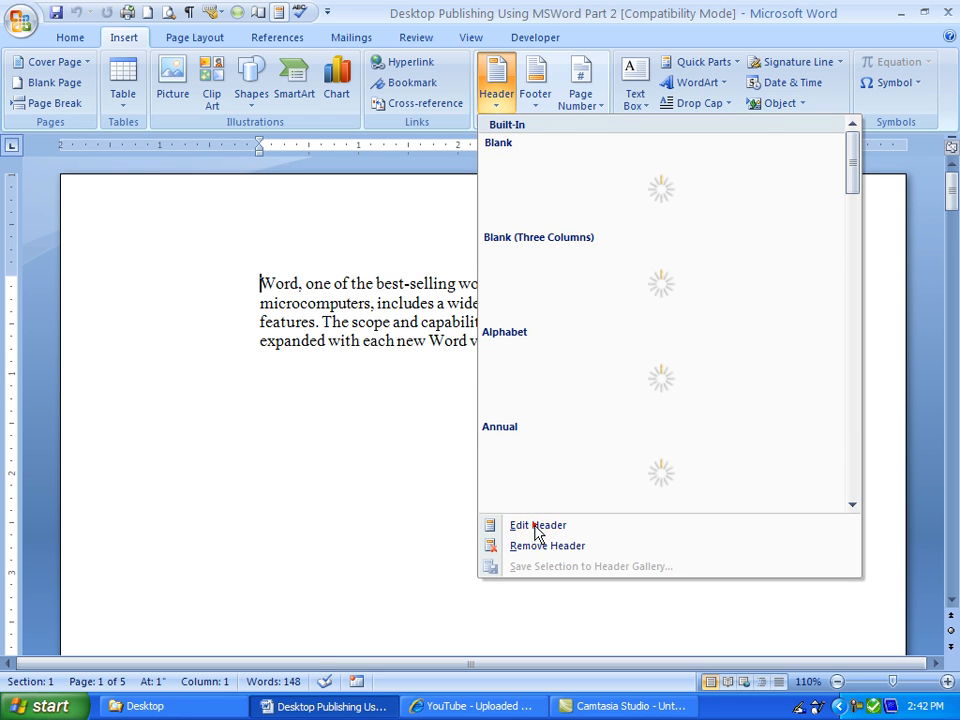
{"action": "left_click", "coordinate": [536, 527]}
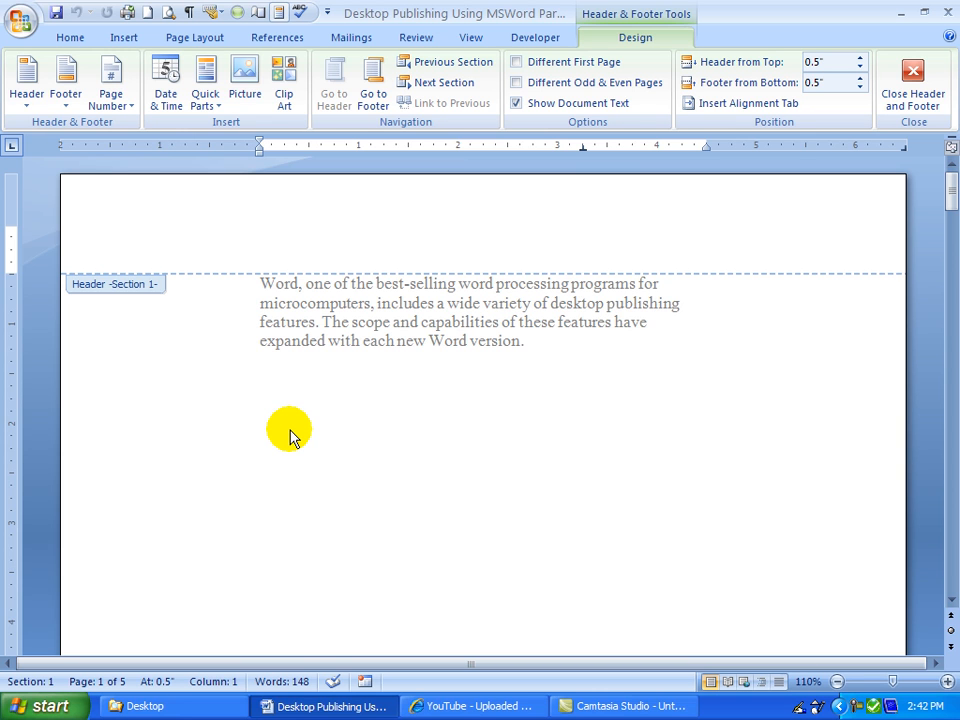
{"action": "type", "text": "Word"}
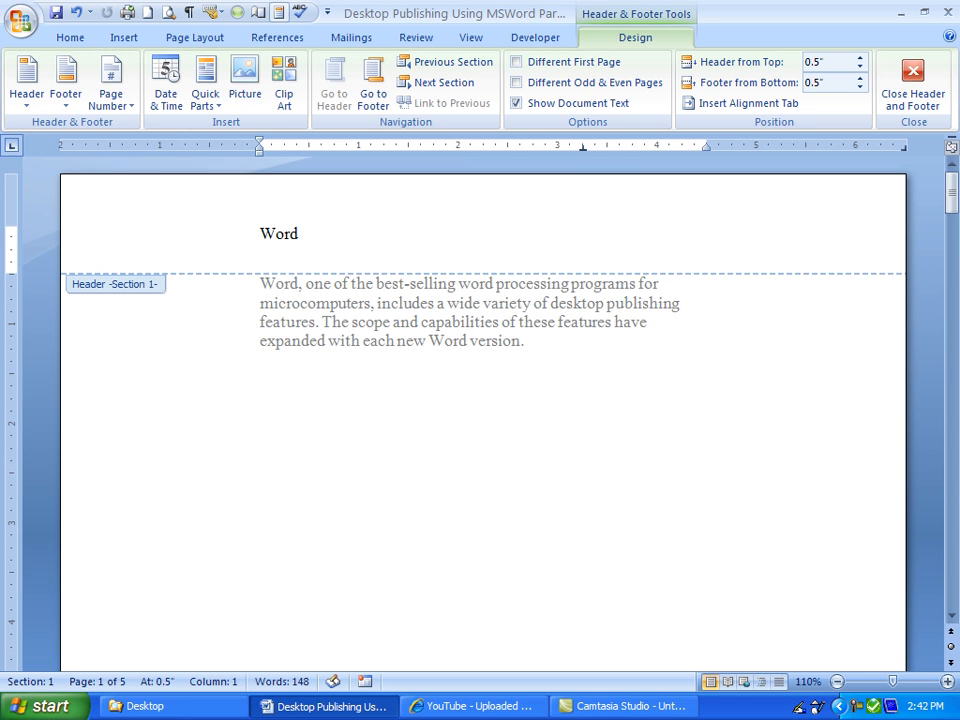
{"action": "type", "text": " Processing"}
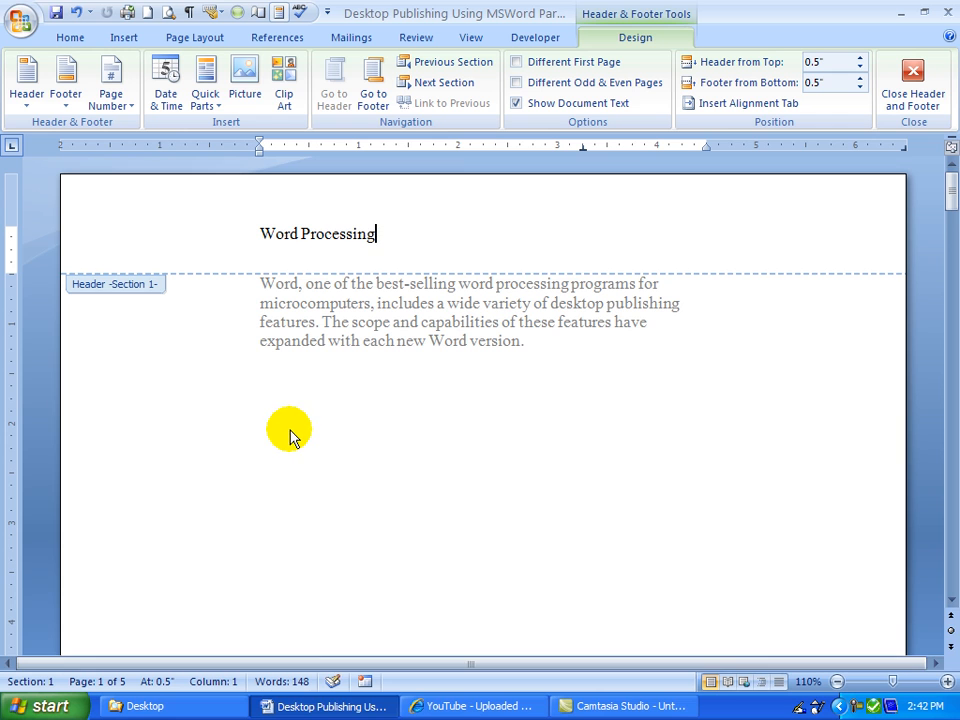
Insert the current date at the header's center tab stop in the 7/12/09 format, without automatic updating.
{"action": "key", "text": "Tab"}
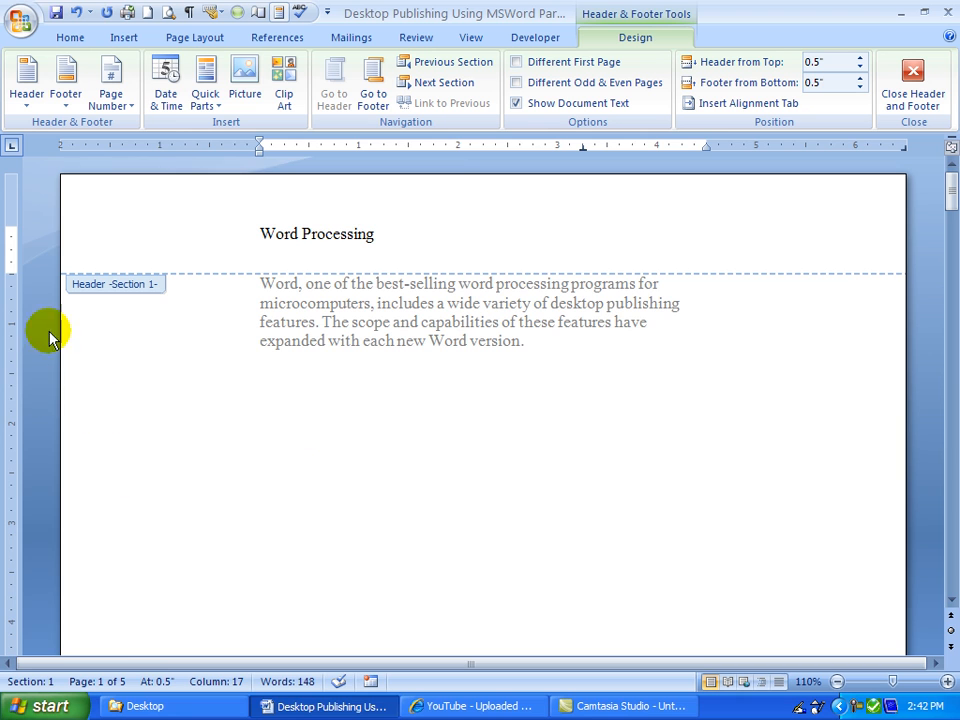
{"action": "left_click", "coordinate": [166, 98]}
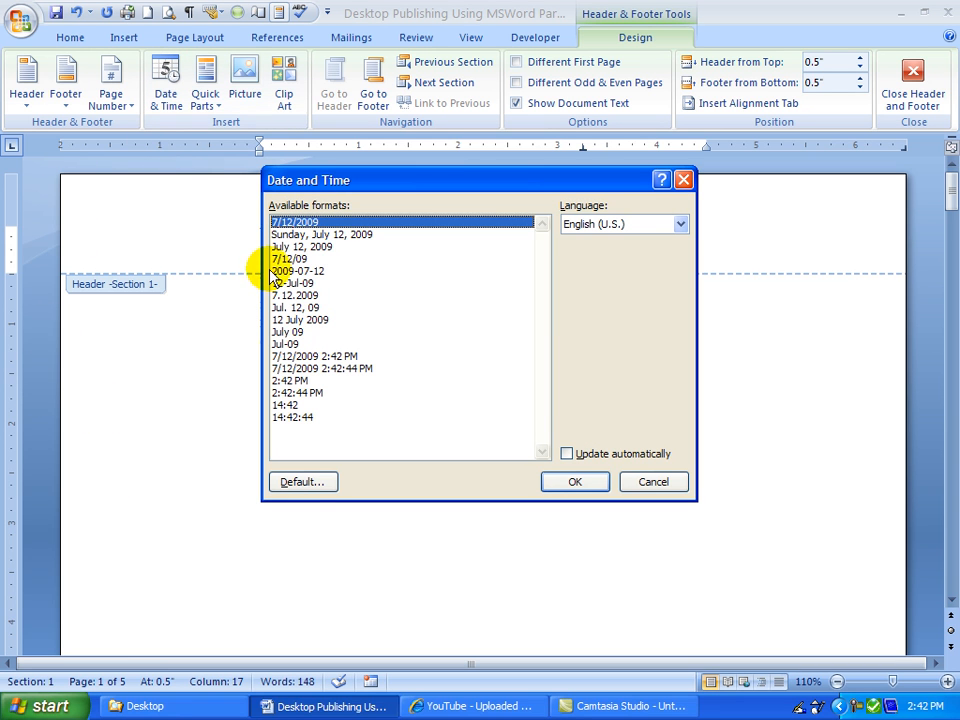
{"action": "left_click", "coordinate": [280, 259]}
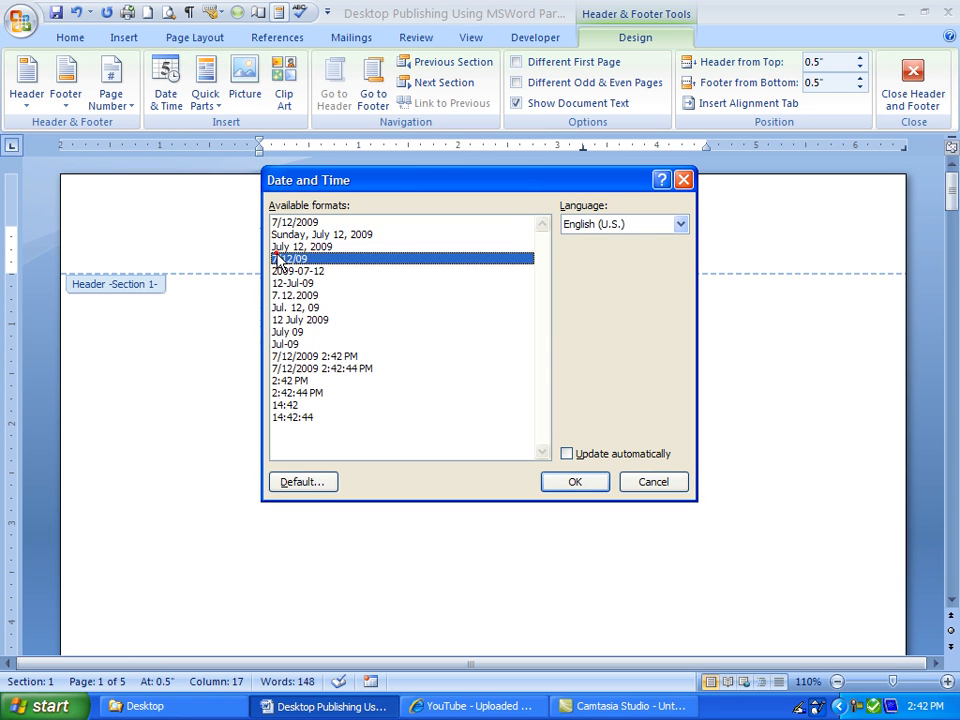
{"action": "left_click", "coordinate": [573, 483]}
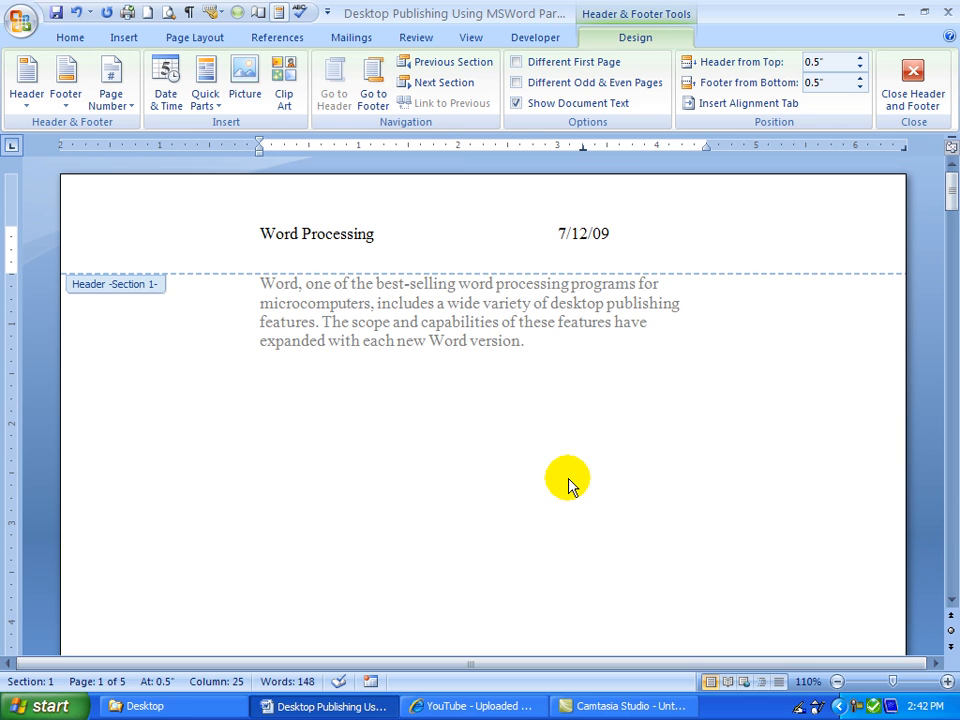
Add "Page" and a Plain Number page number at the header's right tab stop, and briefly display its field code.
{"action": "type", "text": "Page"}
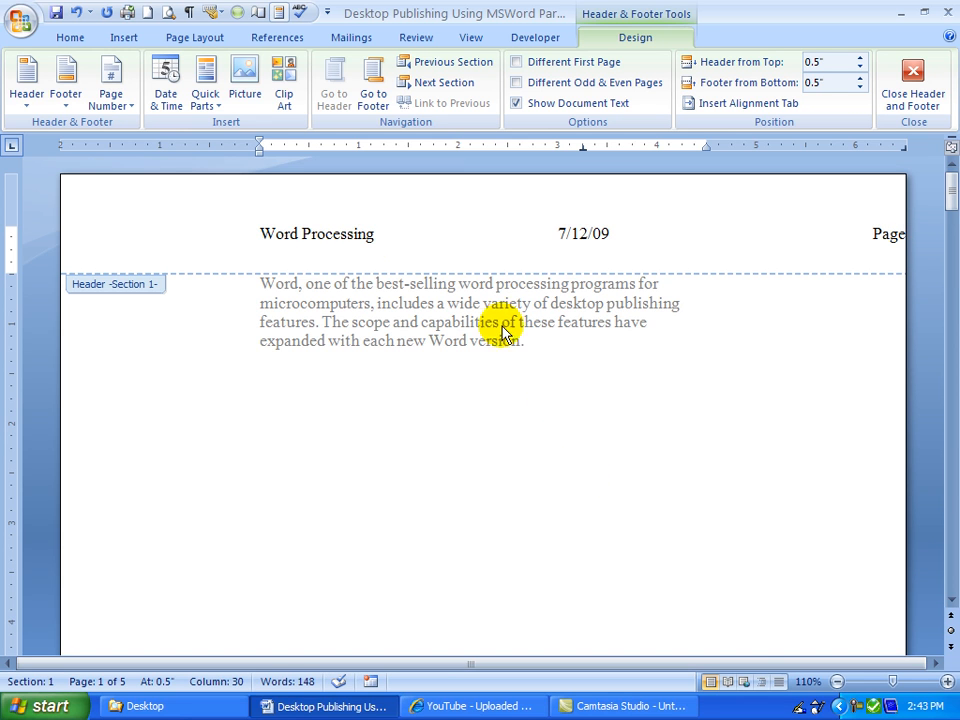
{"action": "left_click", "coordinate": [113, 105]}
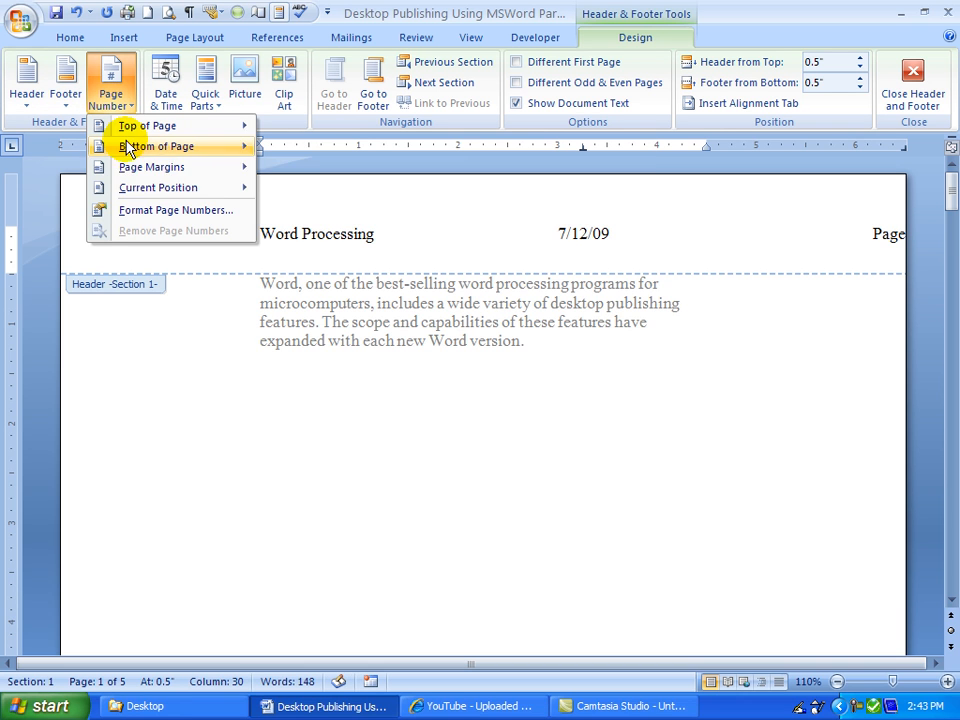
{"action": "mouse_move", "coordinate": [133, 189]}
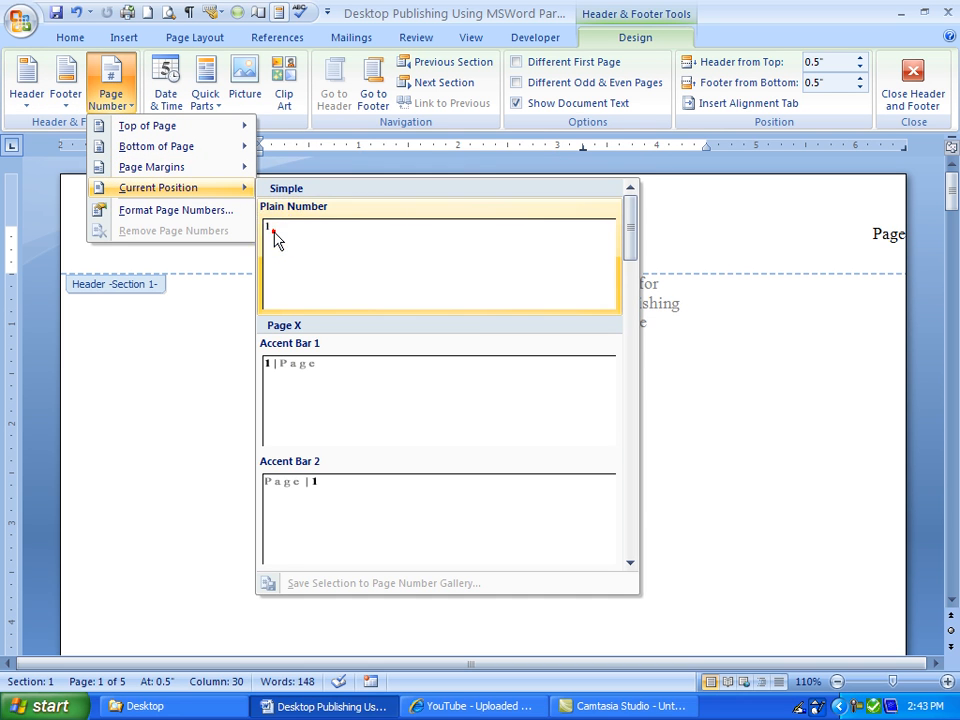
{"action": "left_click", "coordinate": [276, 240]}
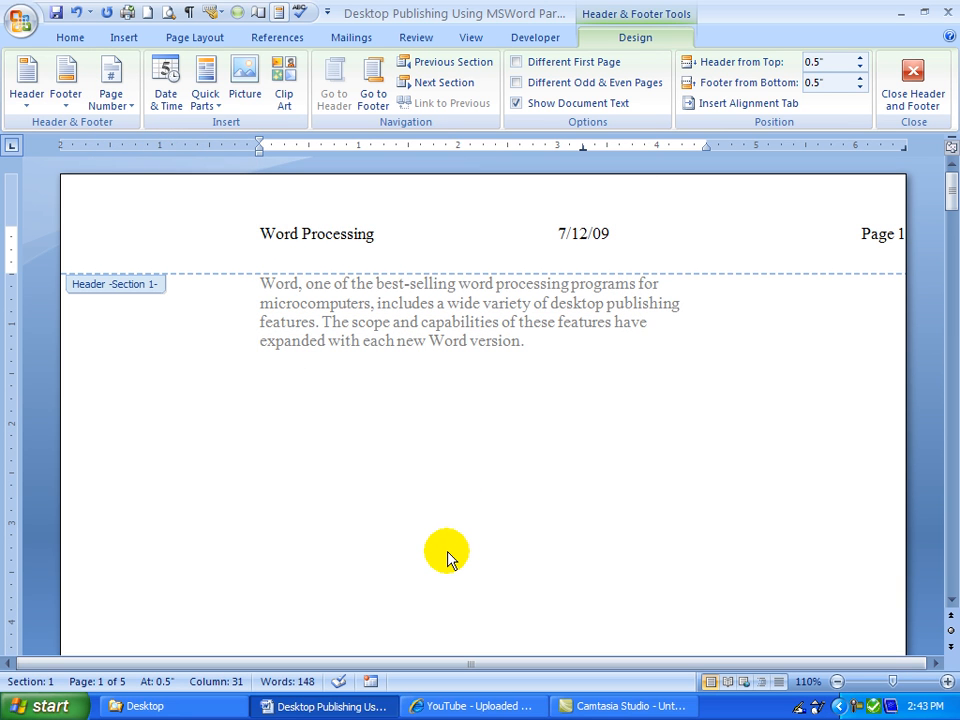
{"action": "key", "text": "alt+F9"}
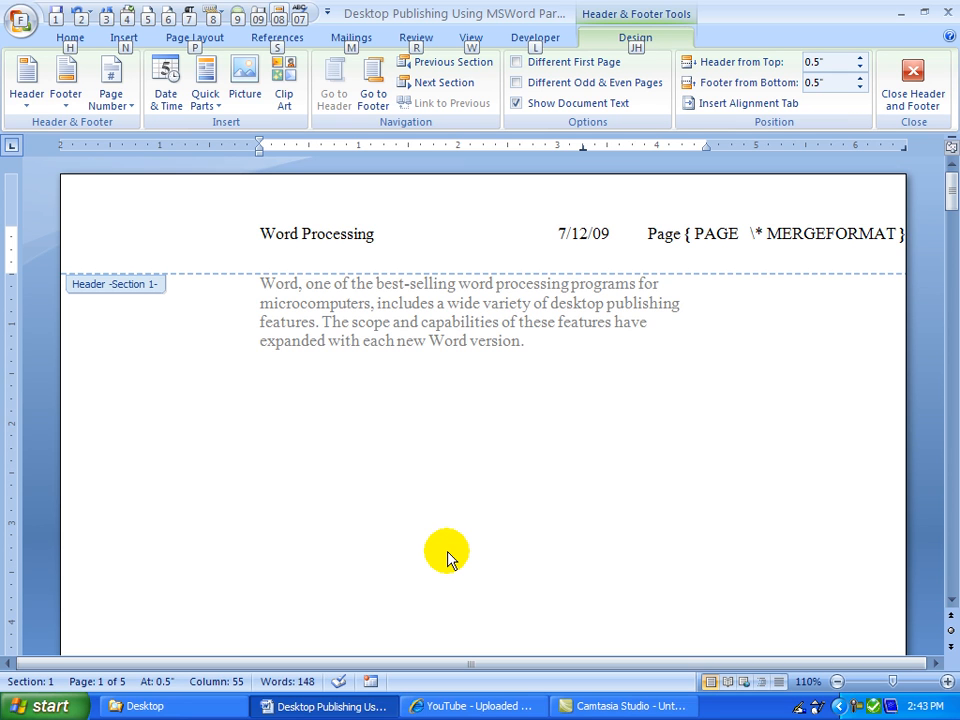
{"action": "key", "text": "alt+F9"}
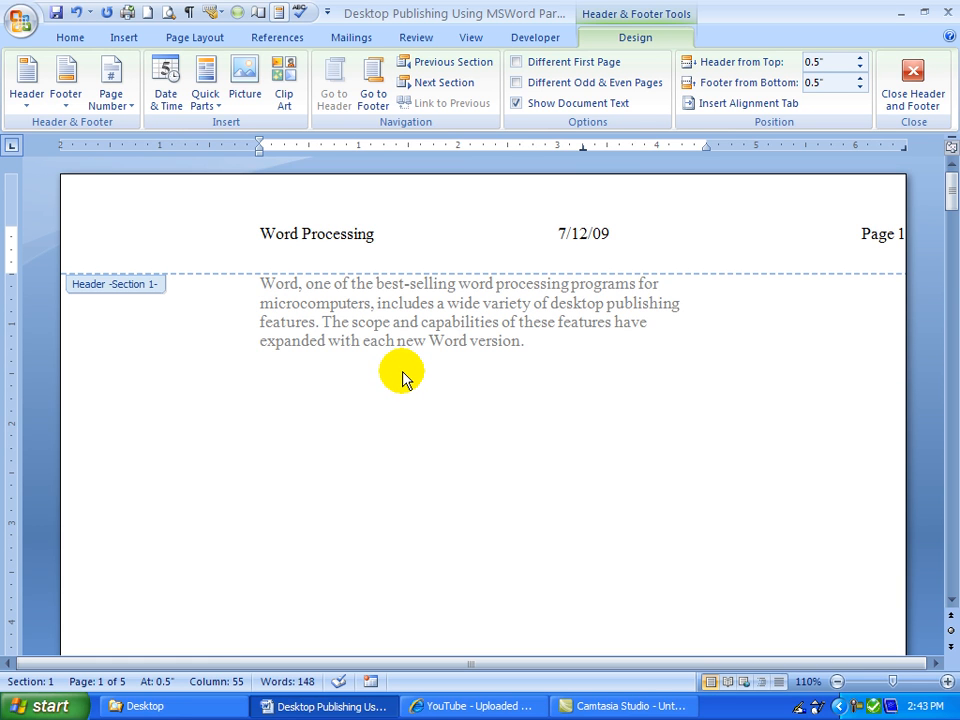
Enable a different first page header for section 1 and check the headers on pages 1 and 2.
{"action": "left_click", "coordinate": [515, 62]}
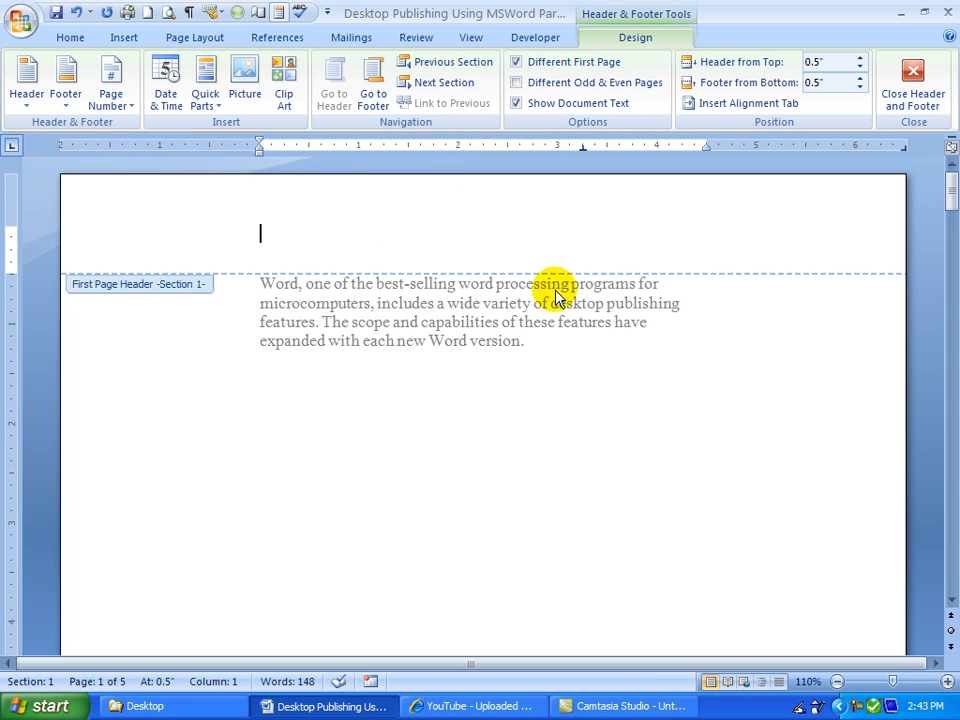
{"action": "left_click", "coordinate": [425, 85]}
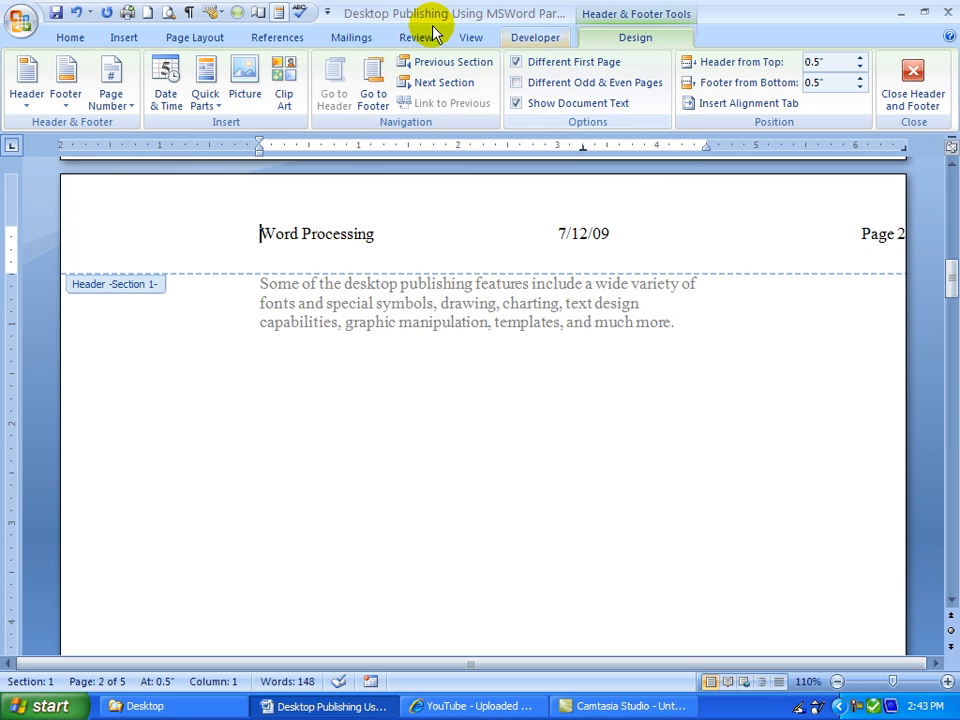
{"action": "left_click", "coordinate": [421, 63]}
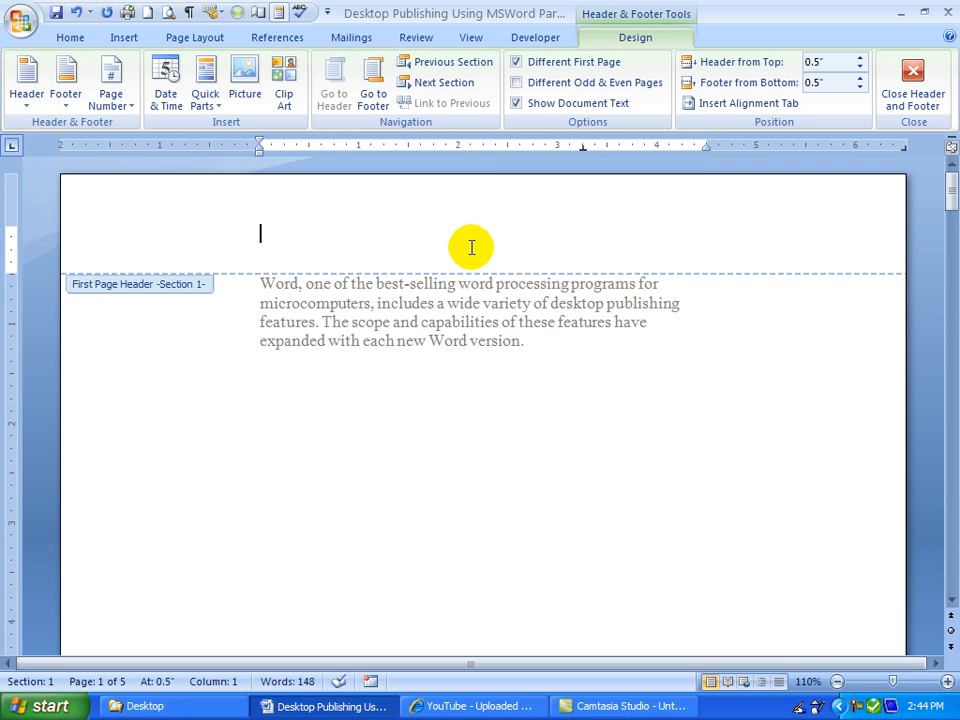
{"action": "left_click", "coordinate": [430, 83]}
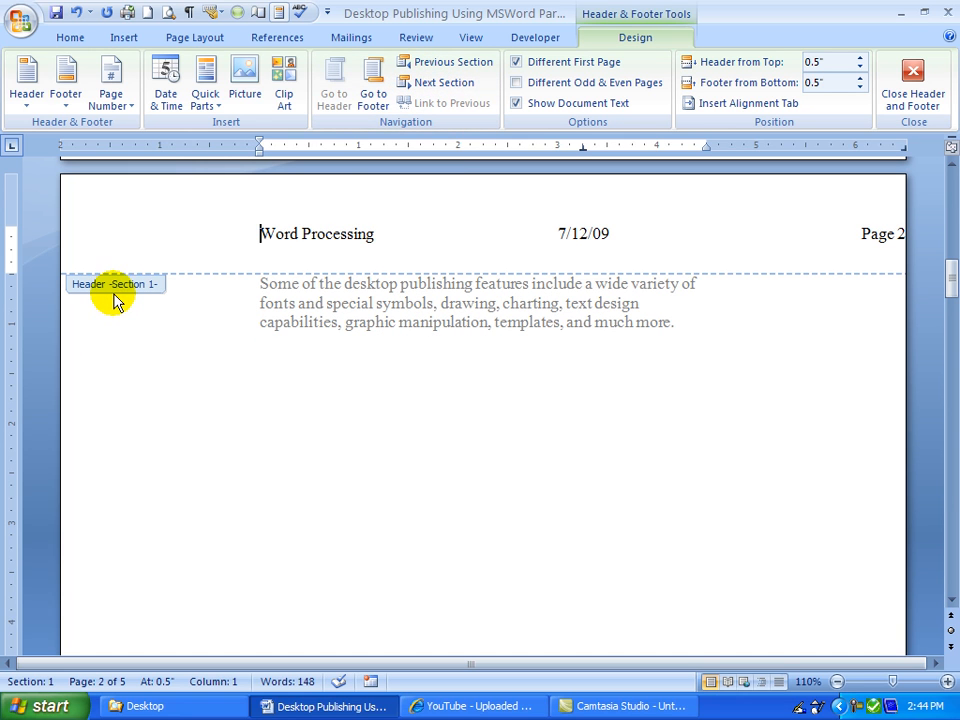
Unlink the section 2 header from the previous section and replace its "Word Processing" text with "Design Features".
{"action": "left_click", "coordinate": [423, 84]}
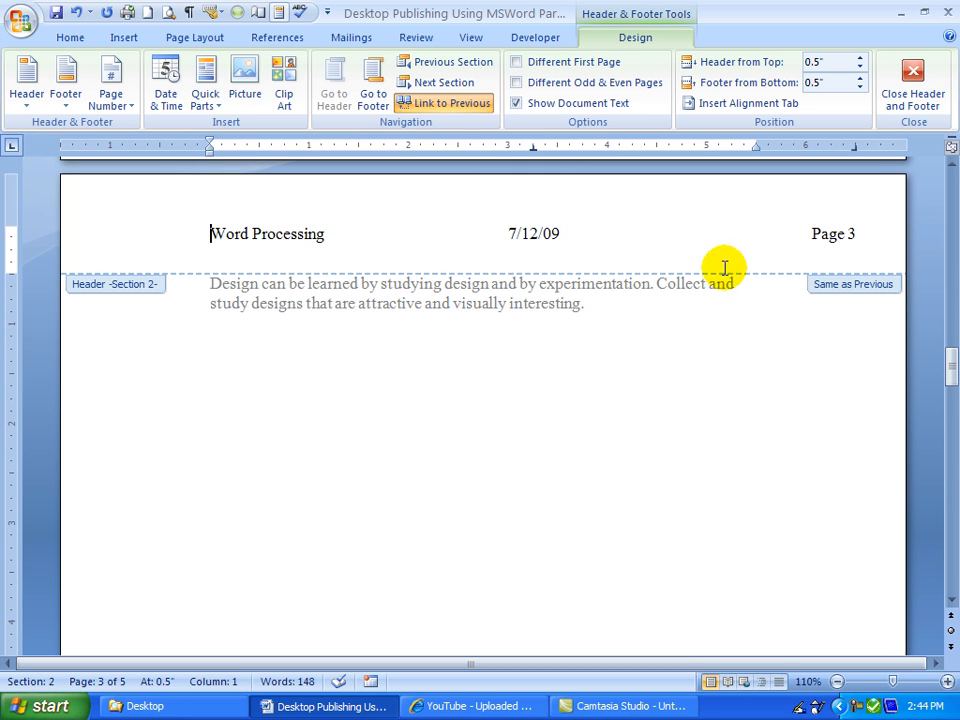
{"action": "left_click", "coordinate": [462, 104]}
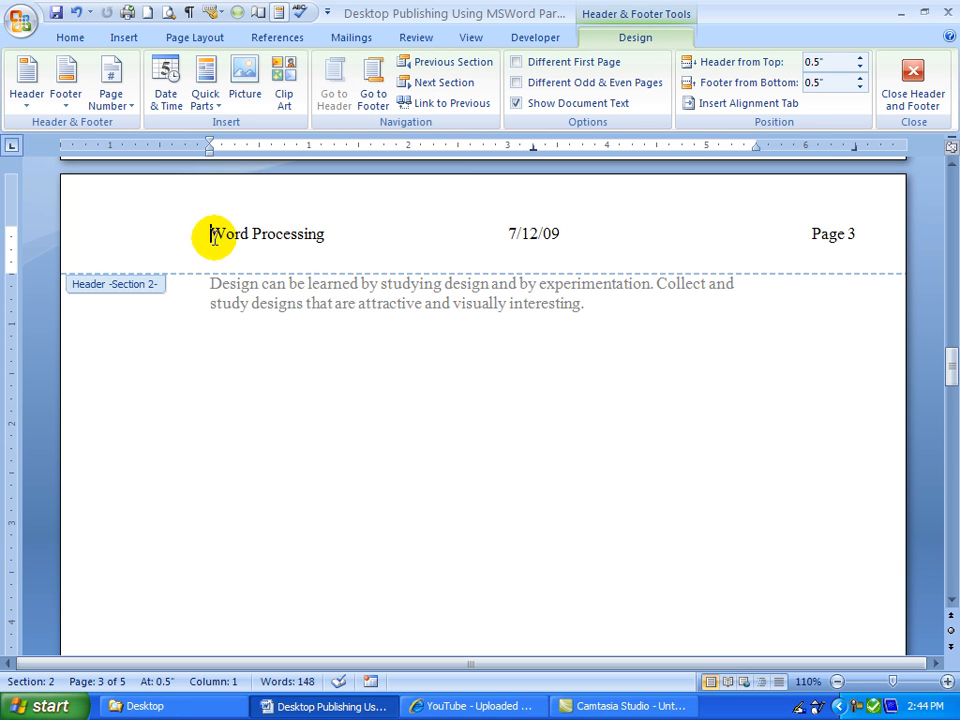
{"action": "left_click_drag", "start_coordinate": [211, 232], "coordinate": [280, 227]}
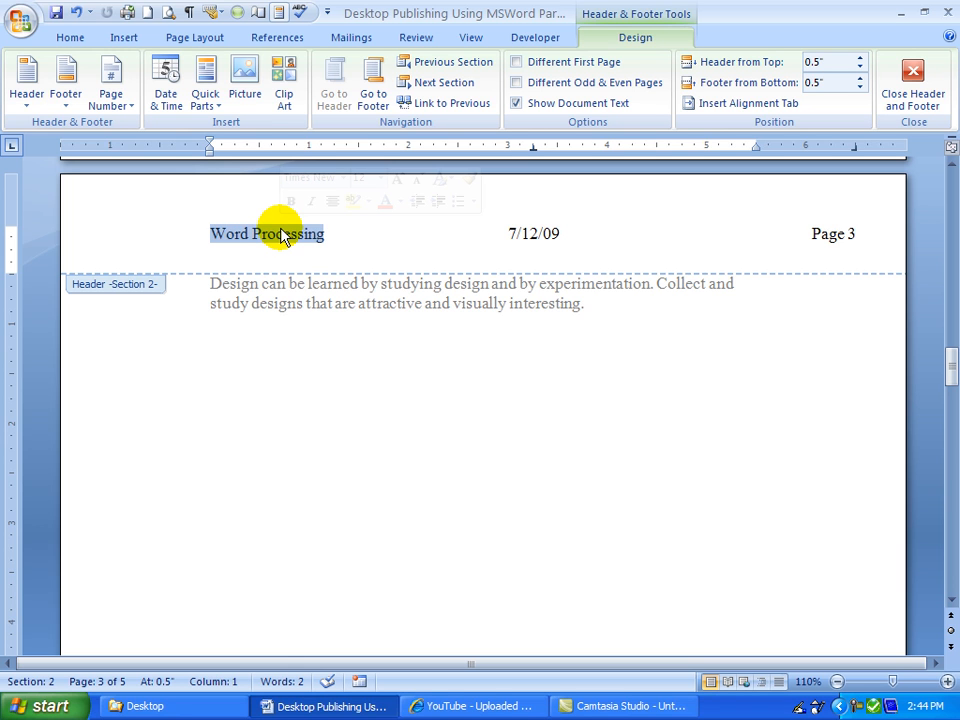
{"action": "type", "text": "Design Features"}
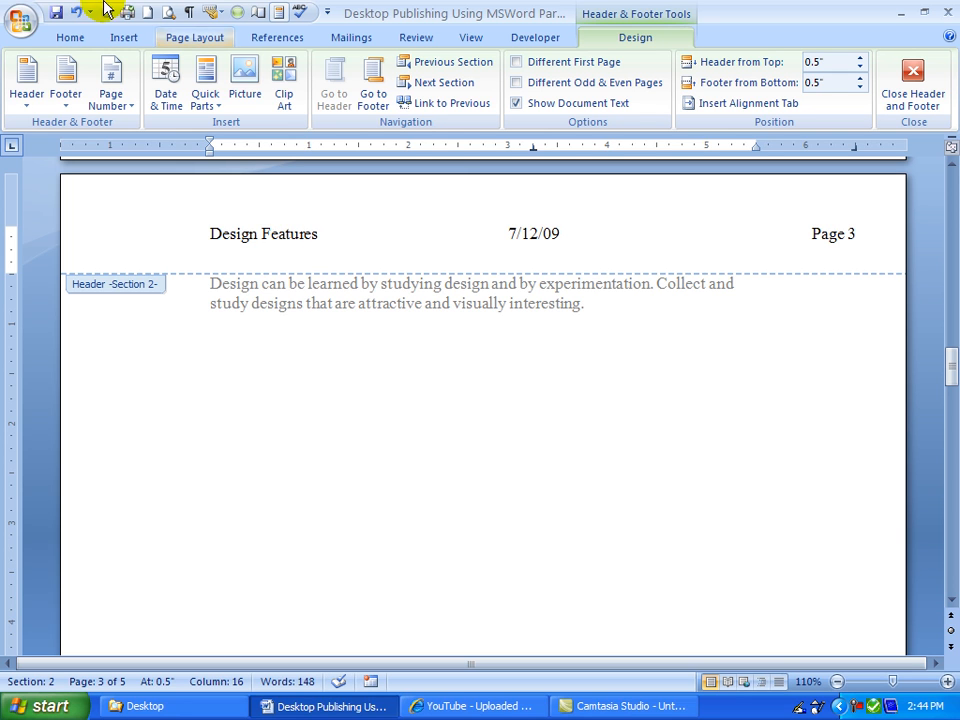
Unlink the section 3 header from the previous section and replace its "Design Features" text with "Layout and Adjustments".
{"action": "left_click", "coordinate": [416, 85]}
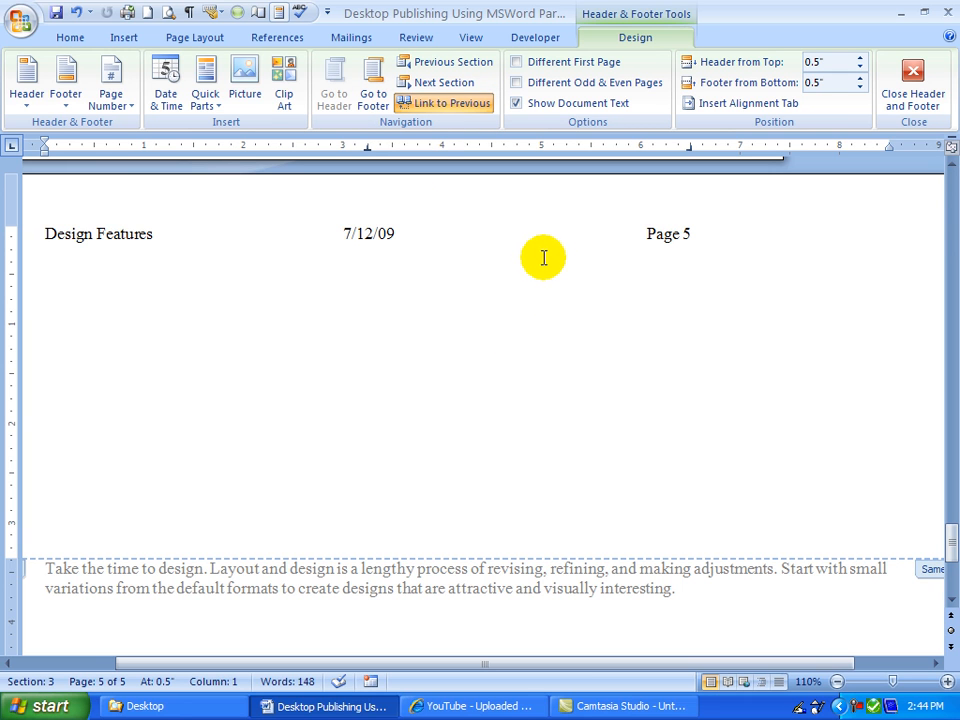
{"action": "left_click", "coordinate": [838, 682]}
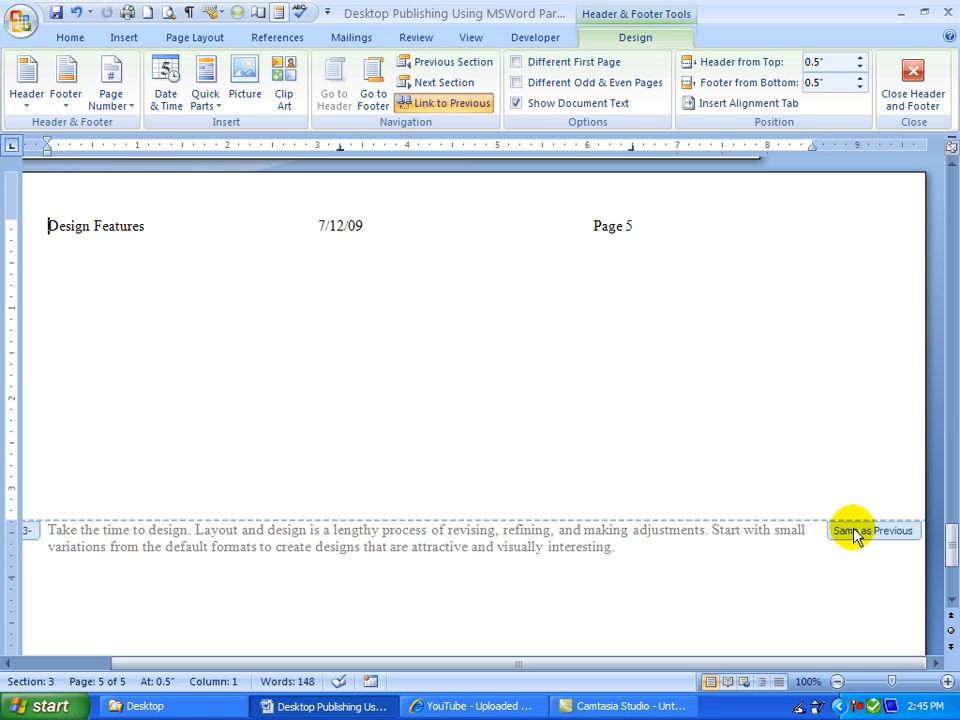
{"action": "left_click", "coordinate": [441, 104]}
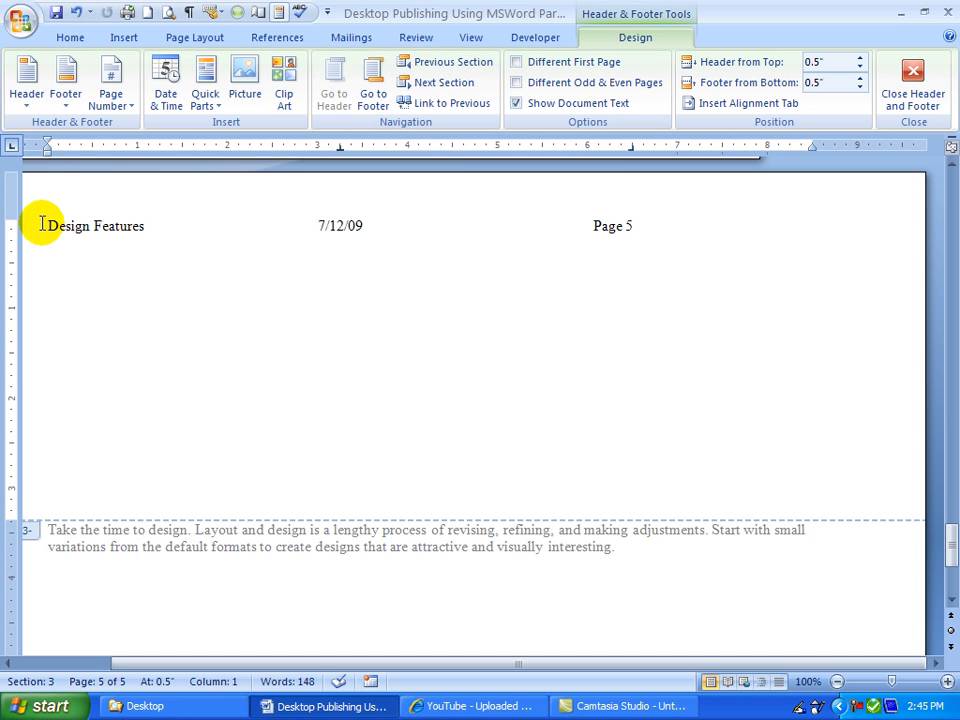
{"action": "left_click_drag", "start_coordinate": [45, 224], "coordinate": [120, 227]}
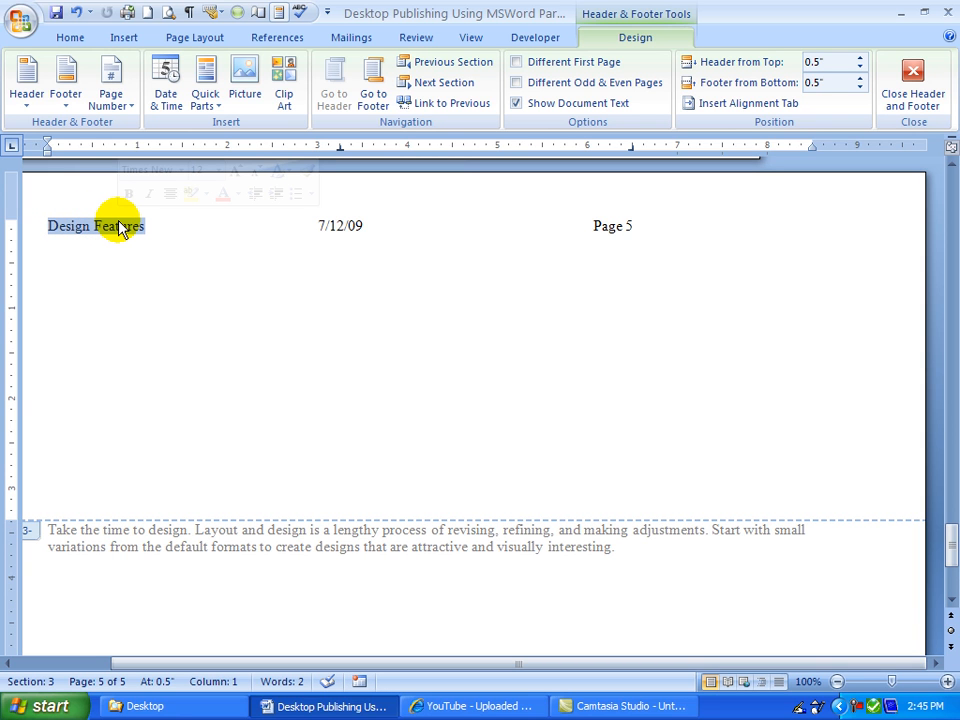
{"action": "type", "text": "La"}
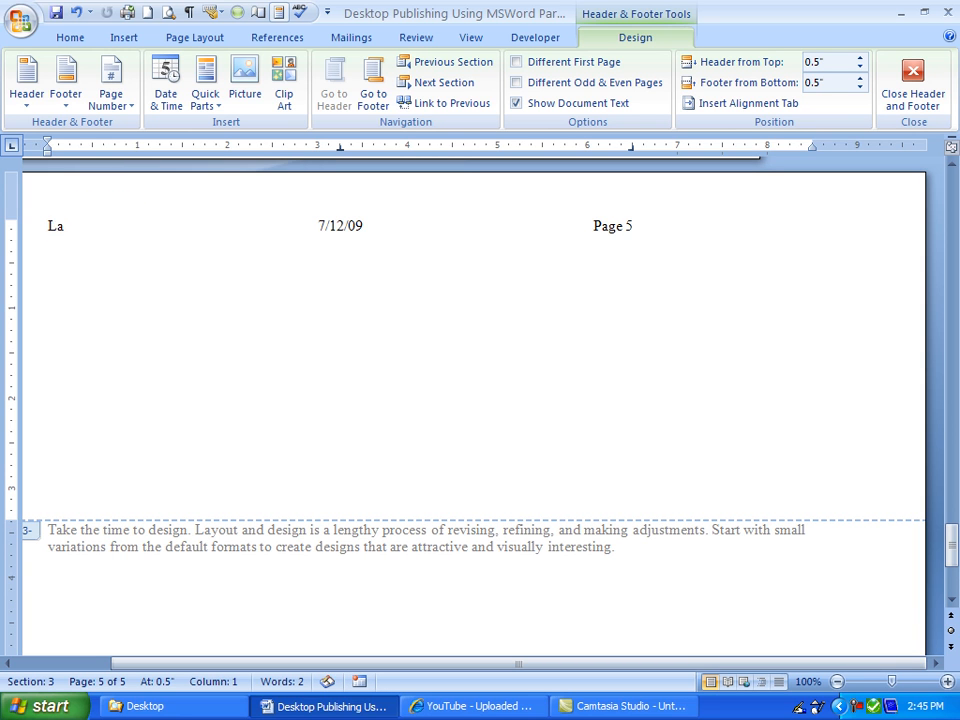
{"action": "type", "text": "yout and Adjustments"}
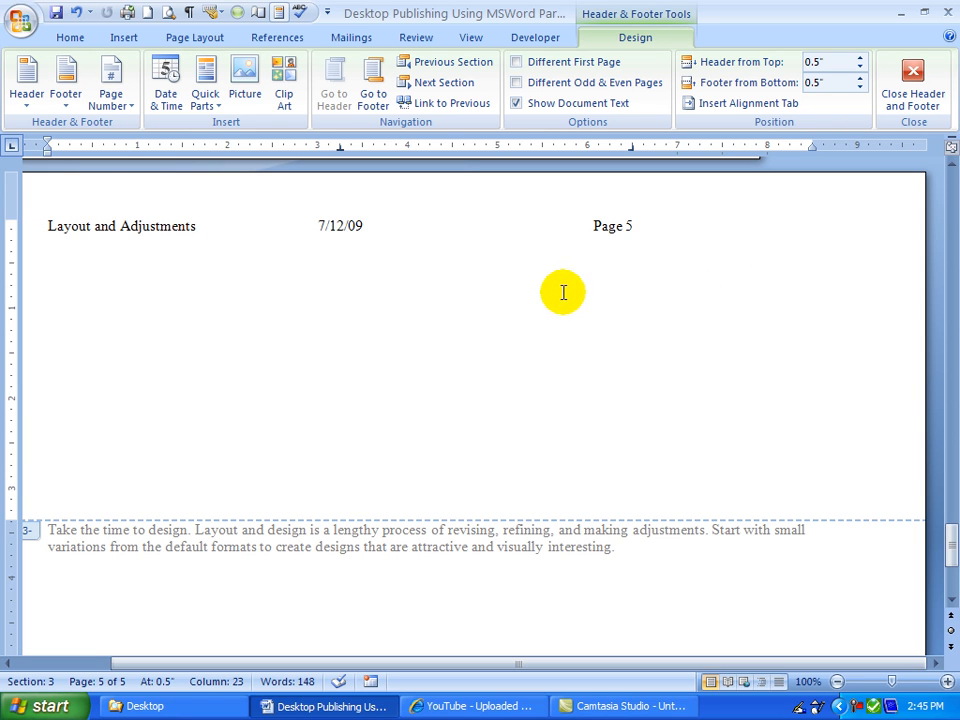
Close header editing and save the document.
{"action": "left_click", "coordinate": [903, 95]}
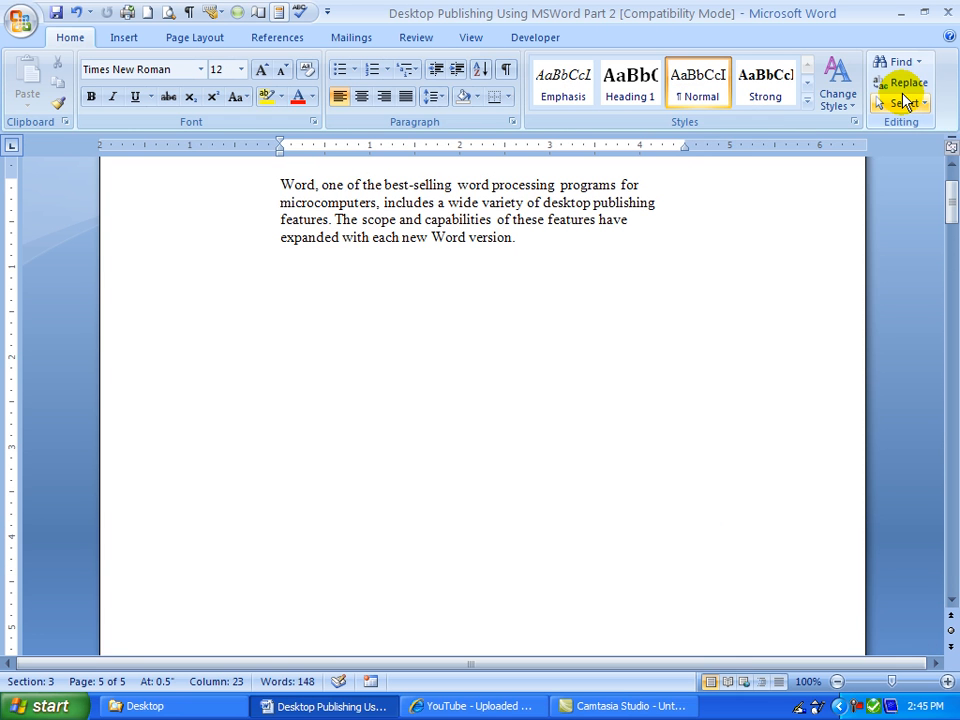
{"action": "left_click", "coordinate": [56, 13]}
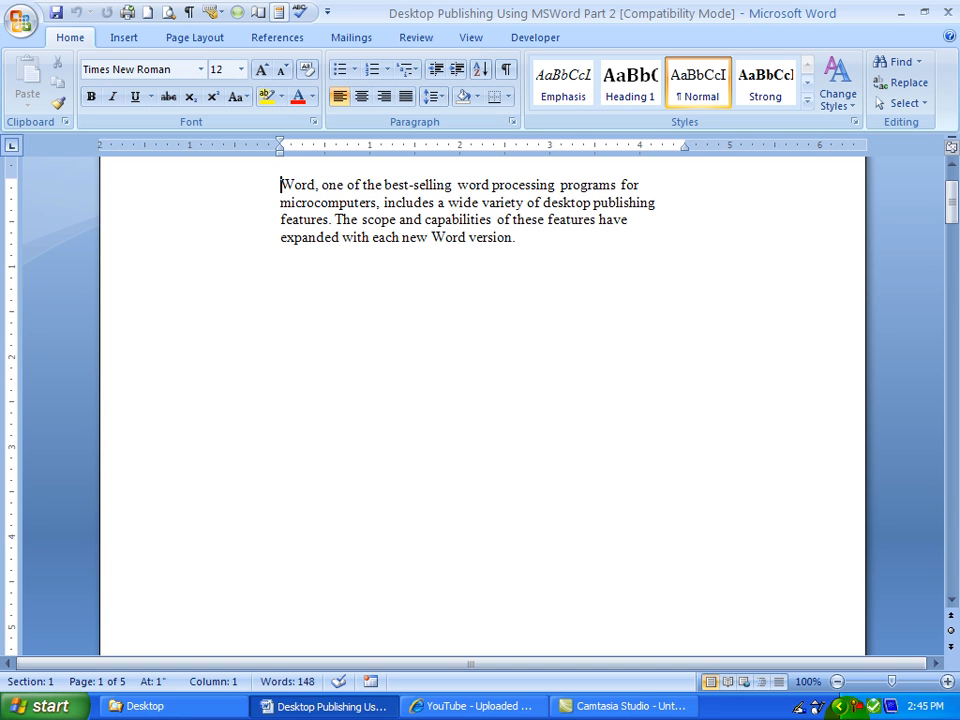
{"action": "right_click", "coordinate": [857, 706]}
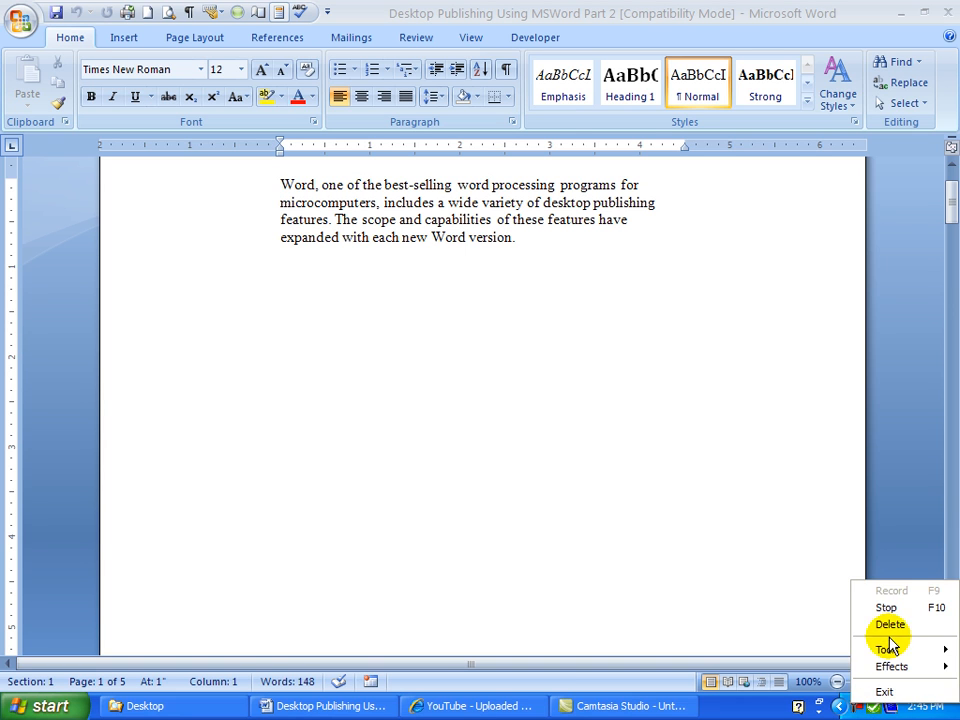